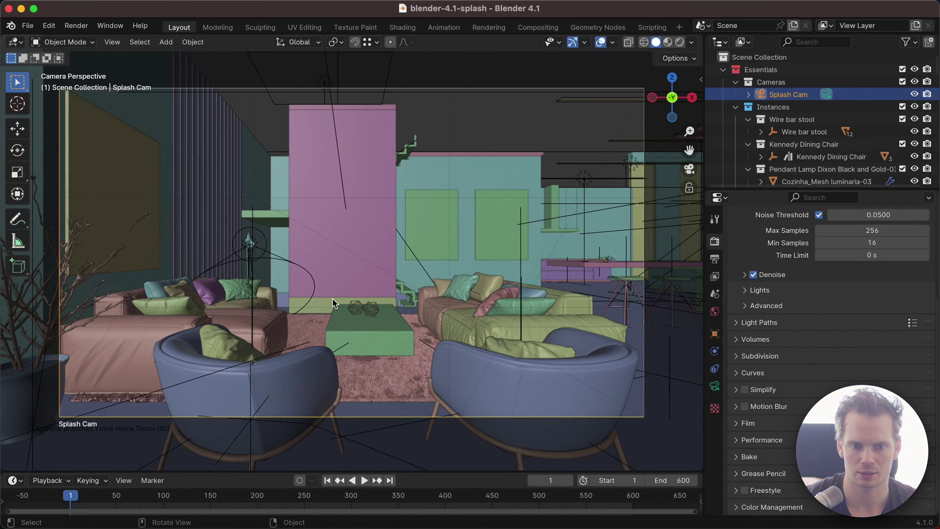
Step: Open Blender's Preferences on the Add-ons section, filtered to 'Blendergrid'
key("ctrl")
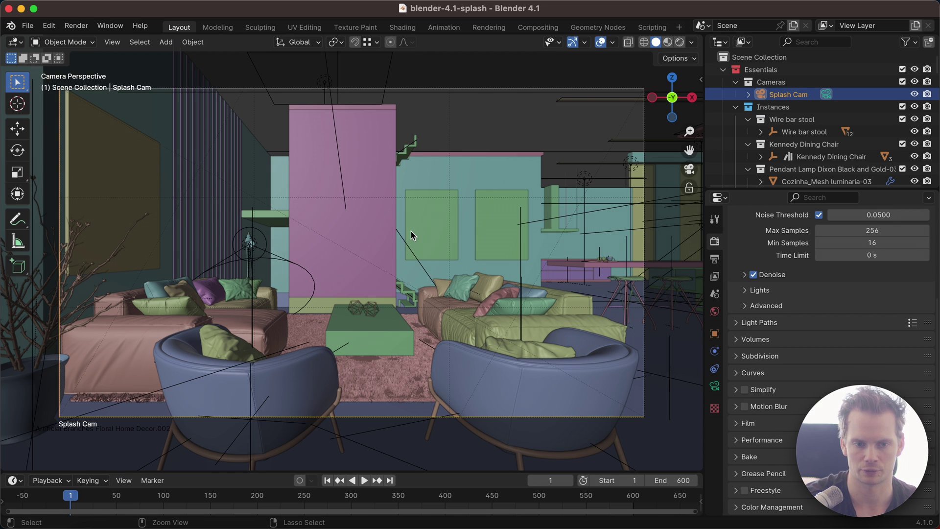
key("super+comma")
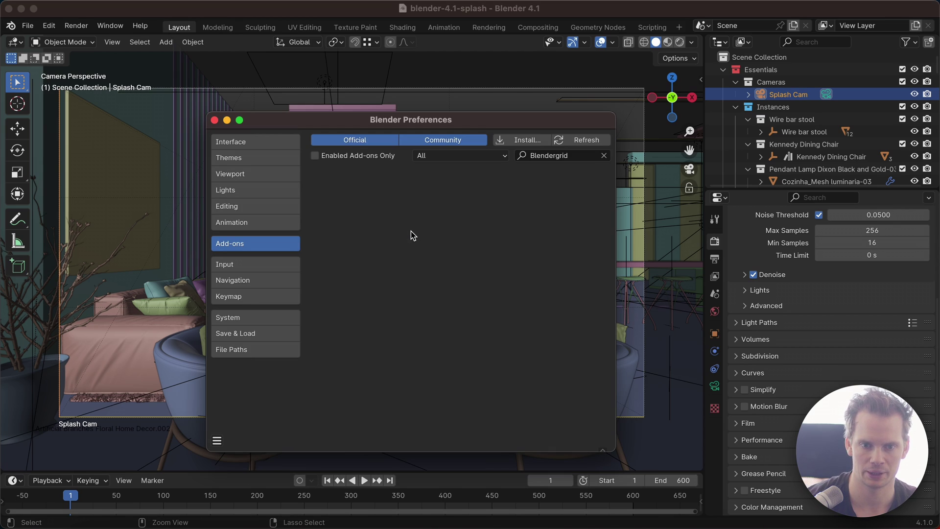
Step: Install blendergrid.zip from Downloads and enable the Render: Blendergrid add-on
left_click(526, 142)
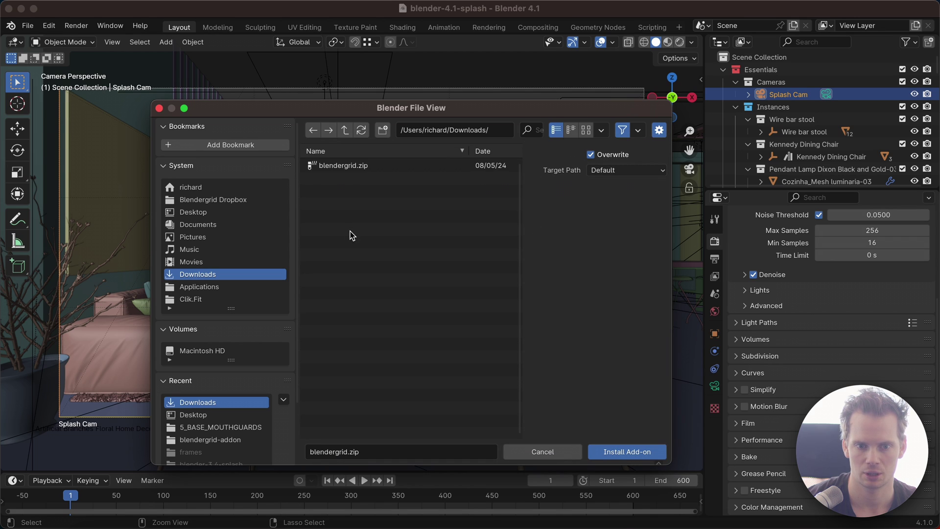
left_click(380, 166)
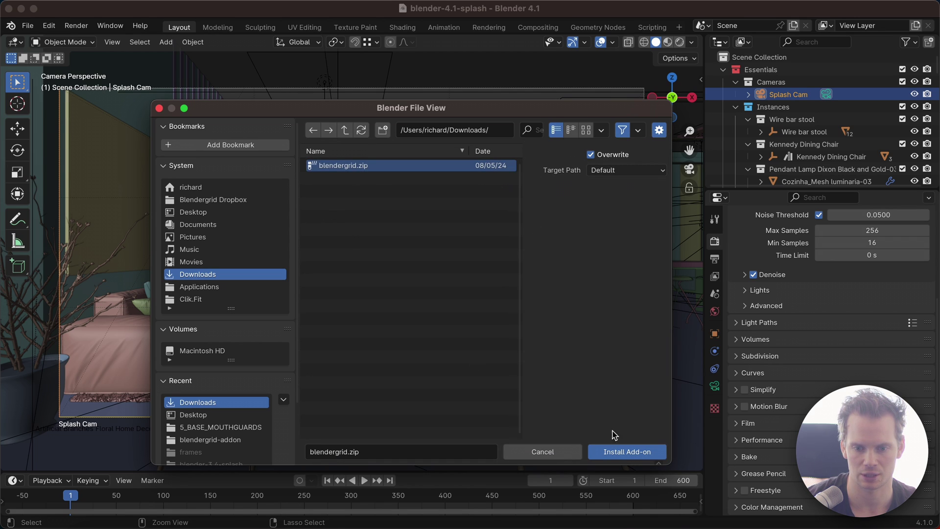
left_click(622, 450)
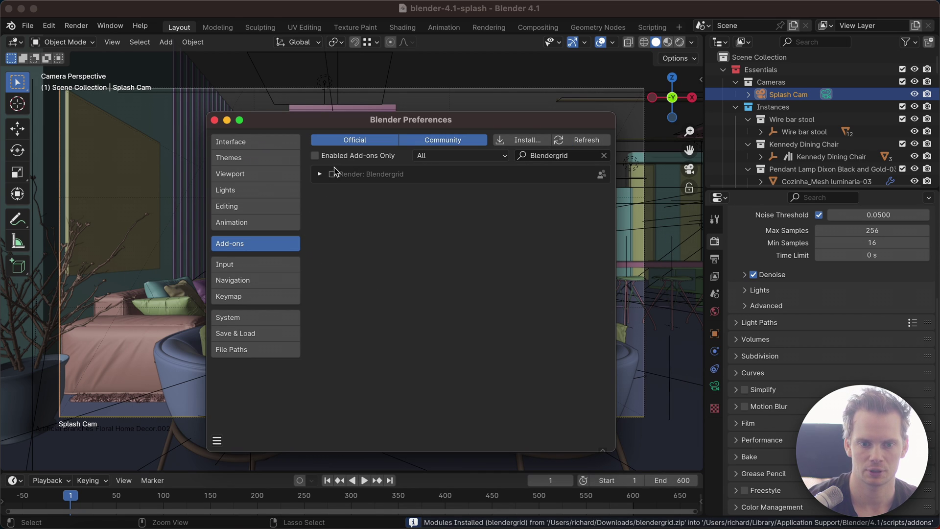
left_click(332, 174)
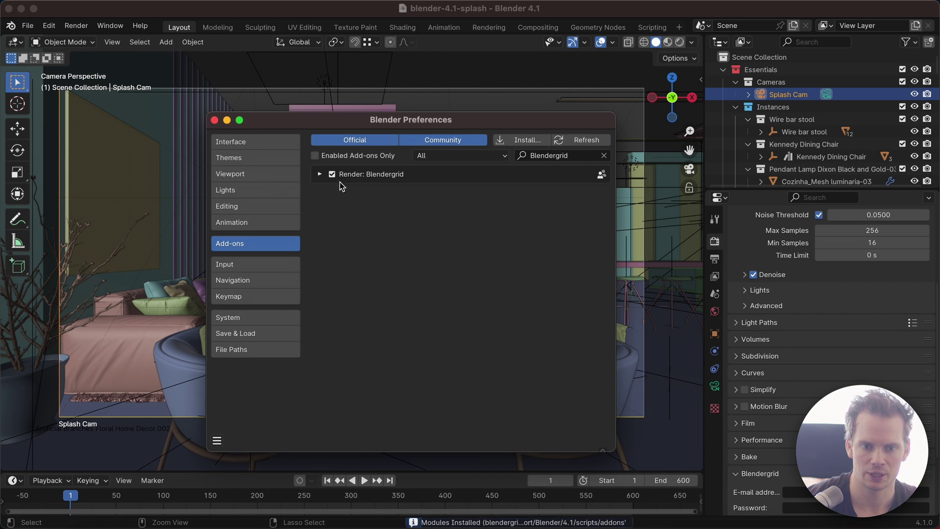
Step: Expand the Render: Blendergrid entry to show version 1.0.2 and its e-mail field
left_click(320, 175)
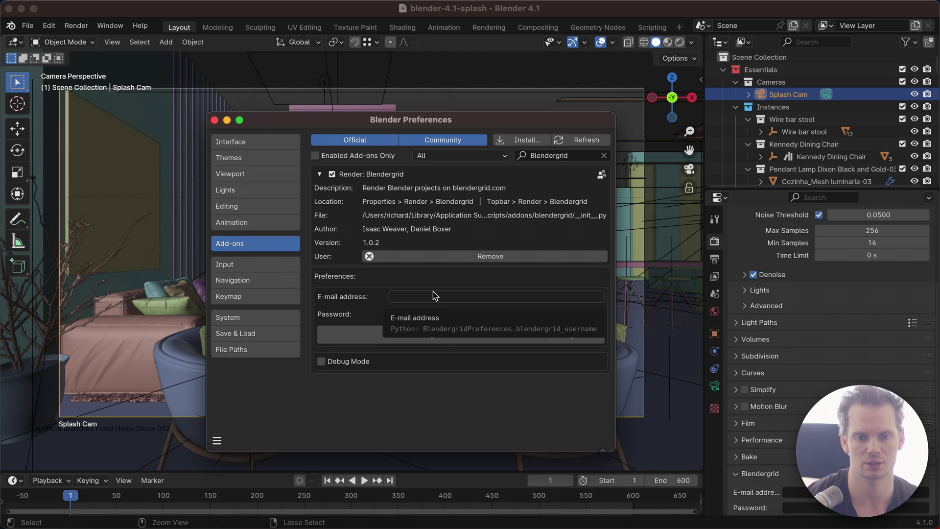
left_click(422, 298)
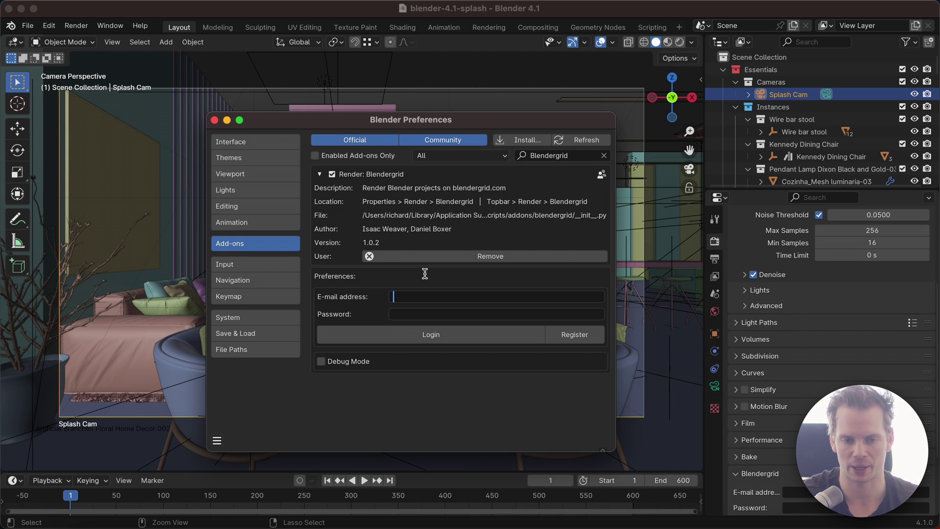
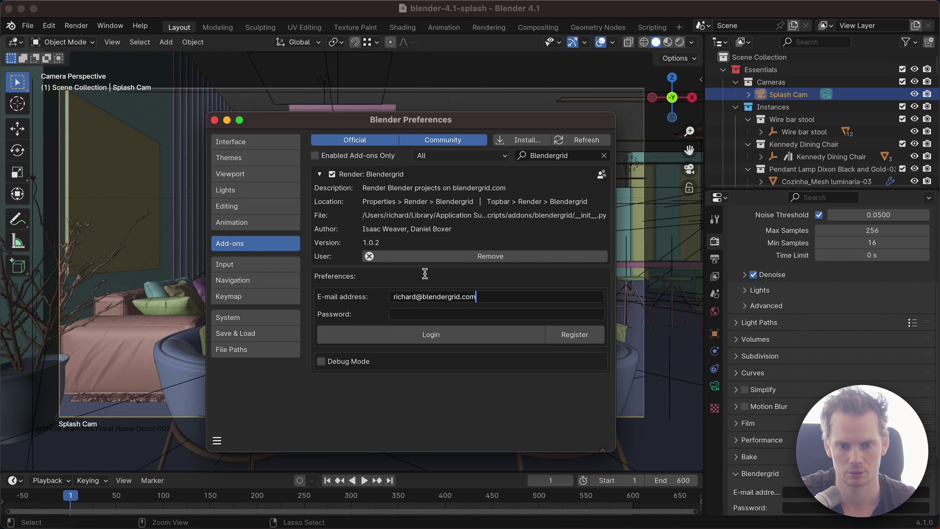
Step: Enter the account e-mail address in the Blendergrid preferences and attempt to log in
key("Tab")
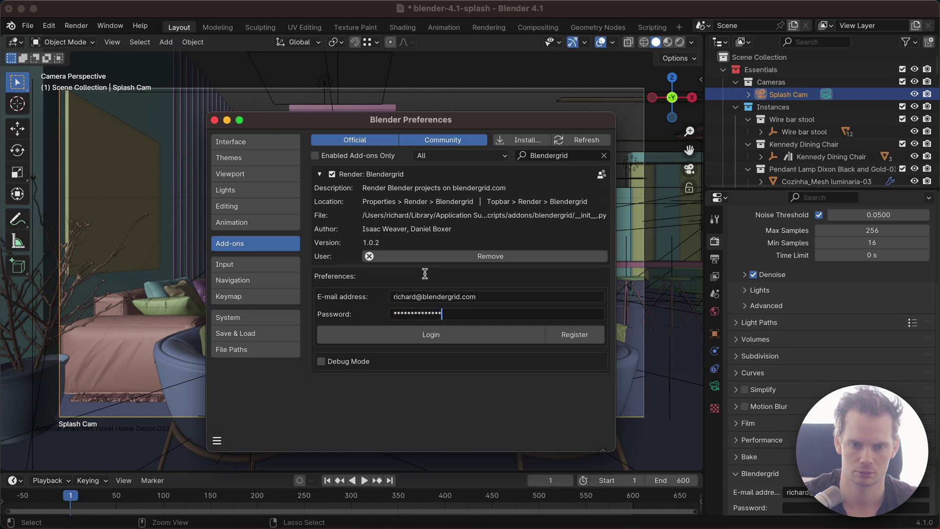
left_click(446, 335)
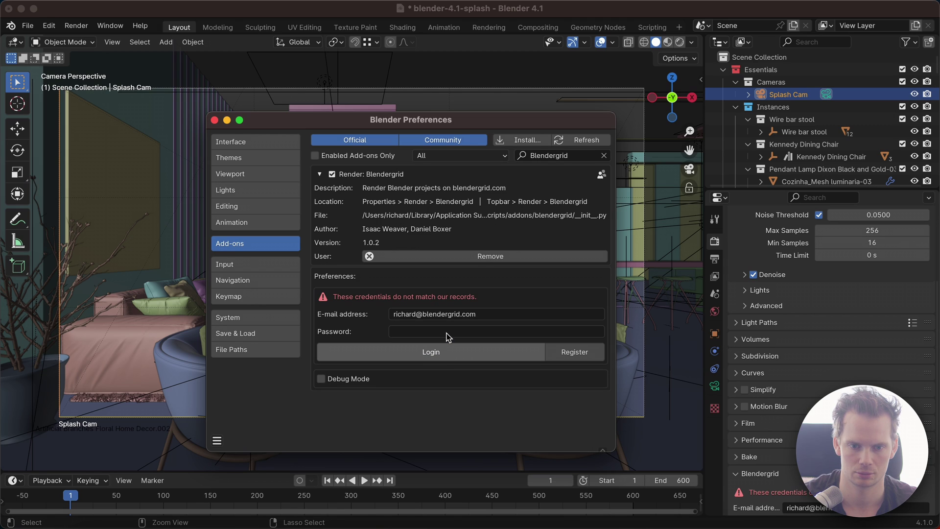
Step: Retype the account password after the error and log in to Blendergrid
left_click(448, 333)
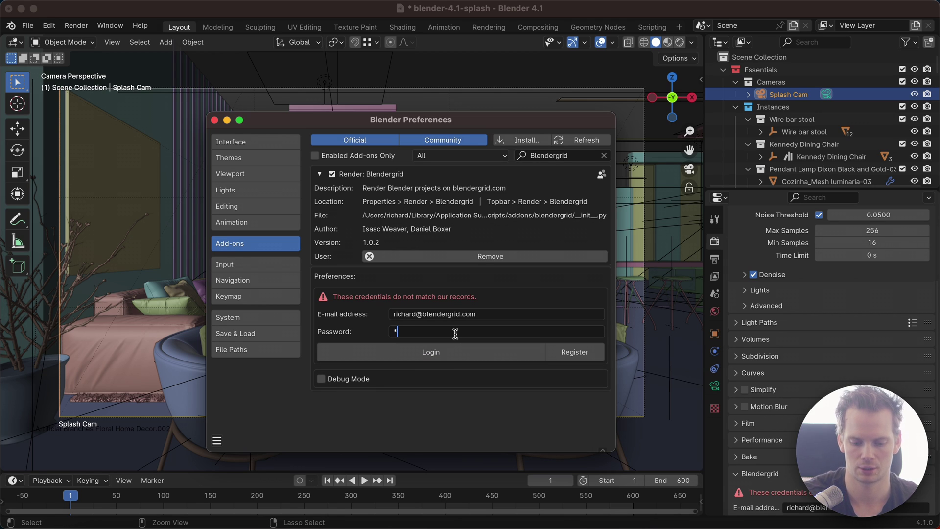
type("****")
key("BackSpace")
key("BackSpace")
key("BackSpace")
key("BackSpace")
type("***")
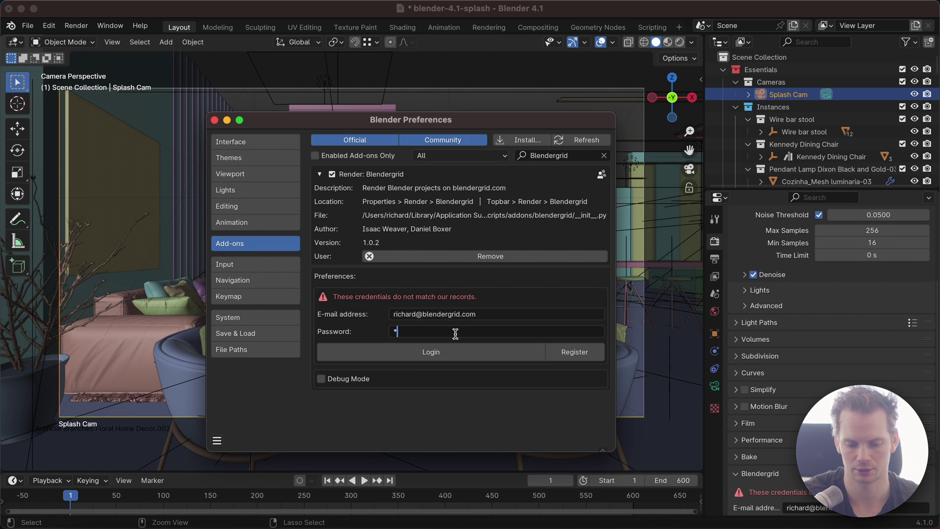
type("*********")
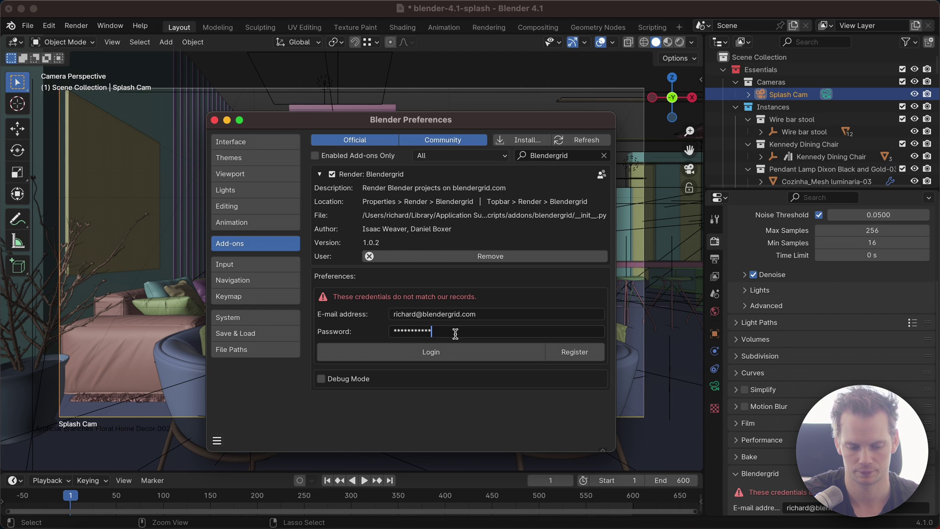
type("*")
key("Return")
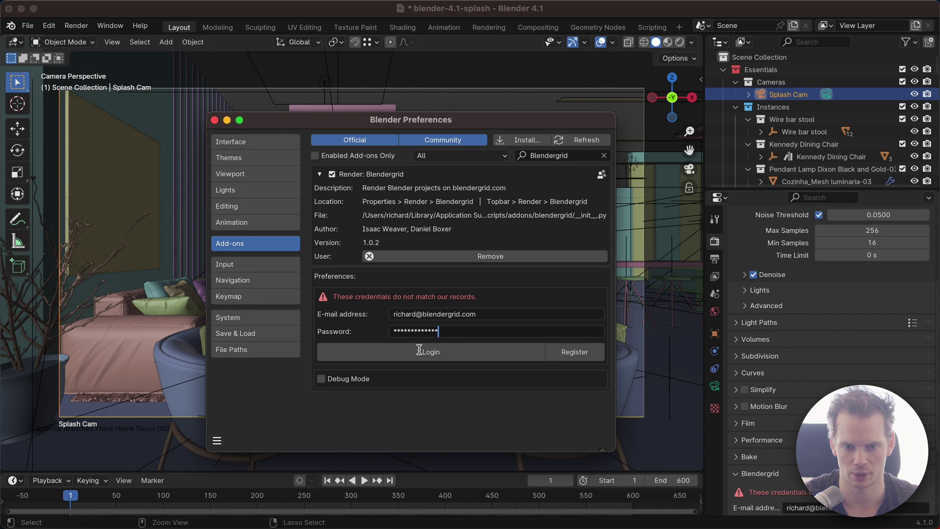
left_click(425, 352)
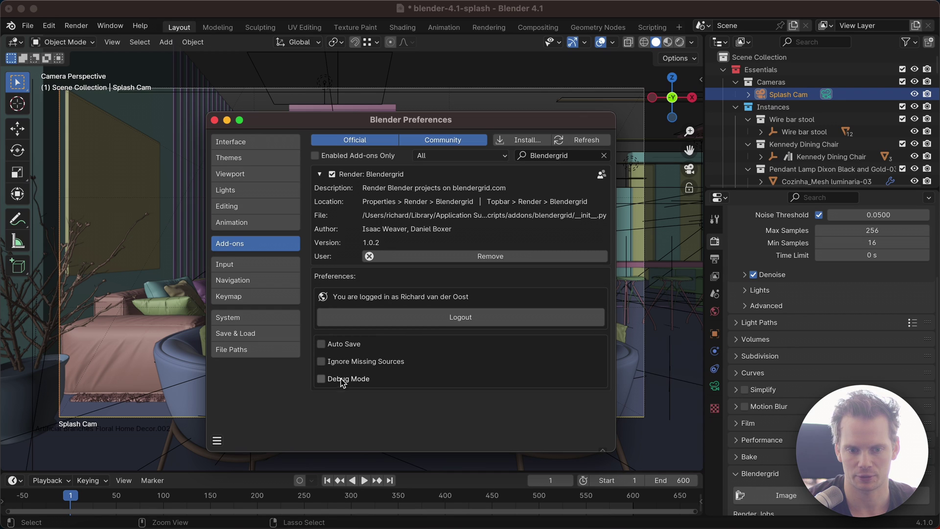
Step: Enable Blendergrid's Auto Save option and close the Preferences window
left_click(321, 345)
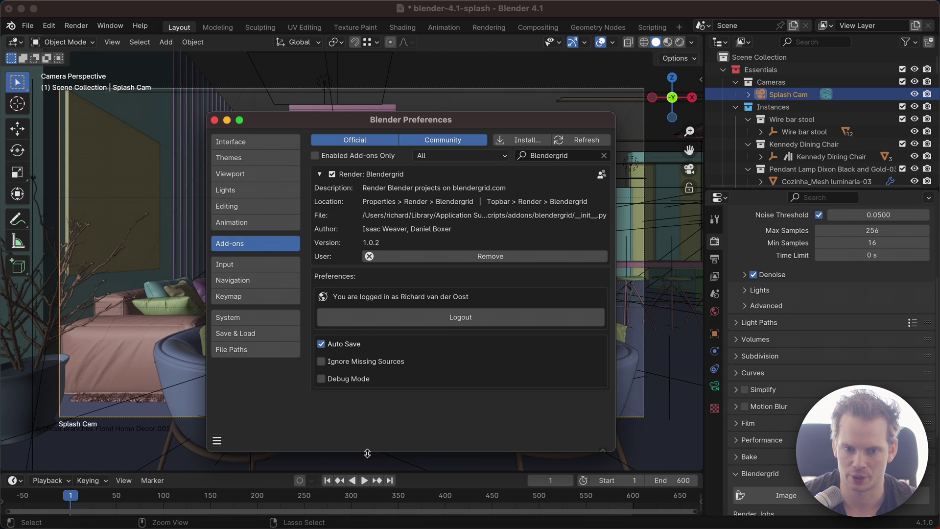
left_click(213, 120)
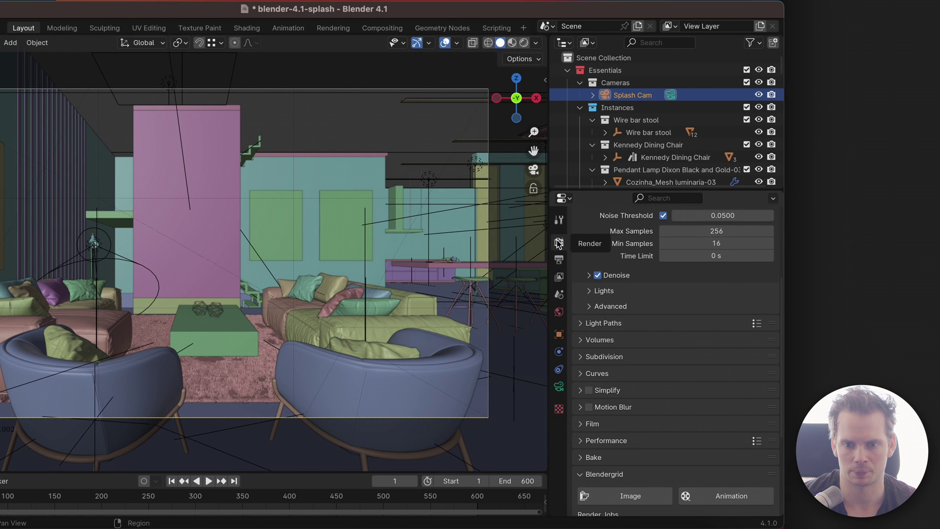
Step: Scroll Render Properties down to the Blendergrid panel's Render Jobs list
scroll(637, 274, "down", 6)
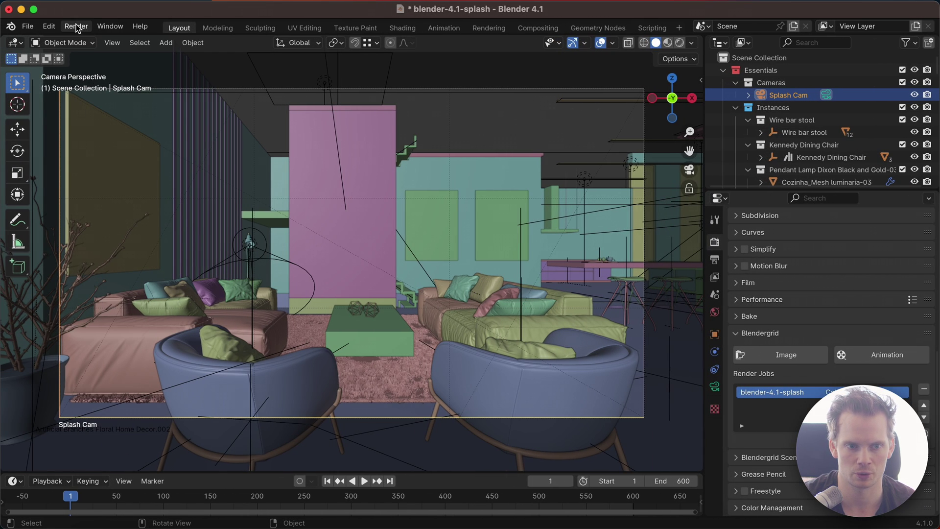
Step: Submit the splash scene's current frame via Render > Blendergrid > Render Image
left_click(76, 27)
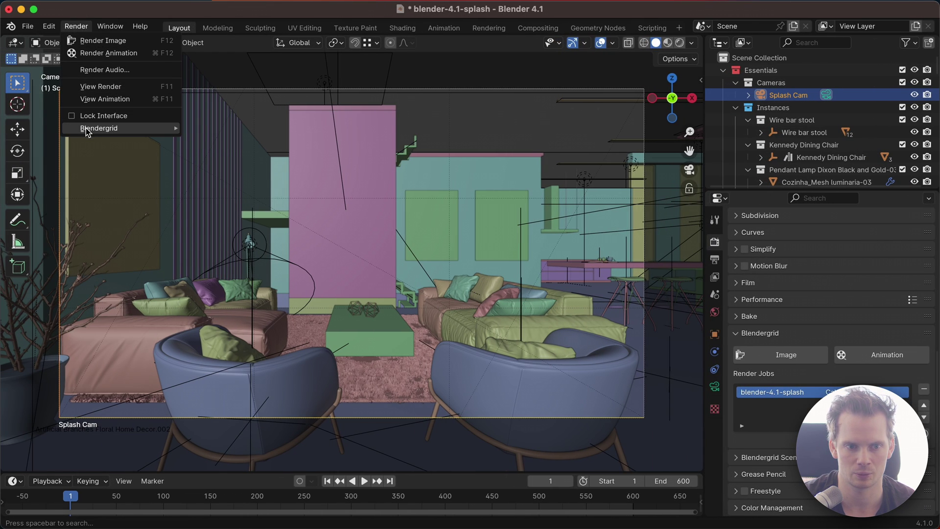
mouse_move(77, 133)
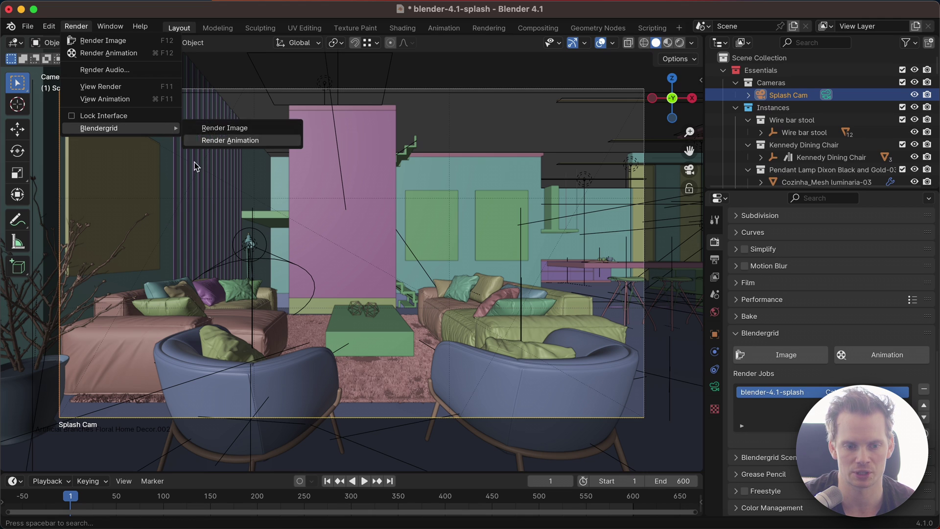
left_click_drag(80, 506, 72, 505)
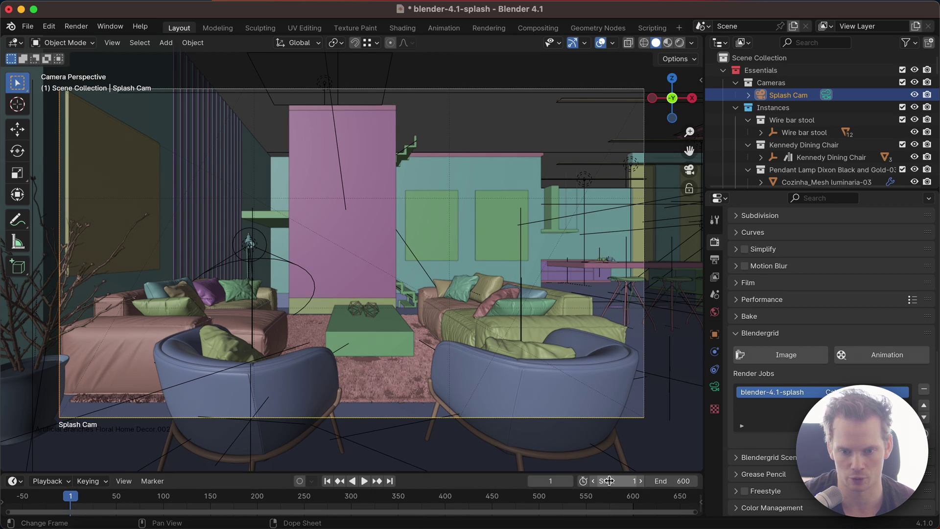
left_click(76, 27)
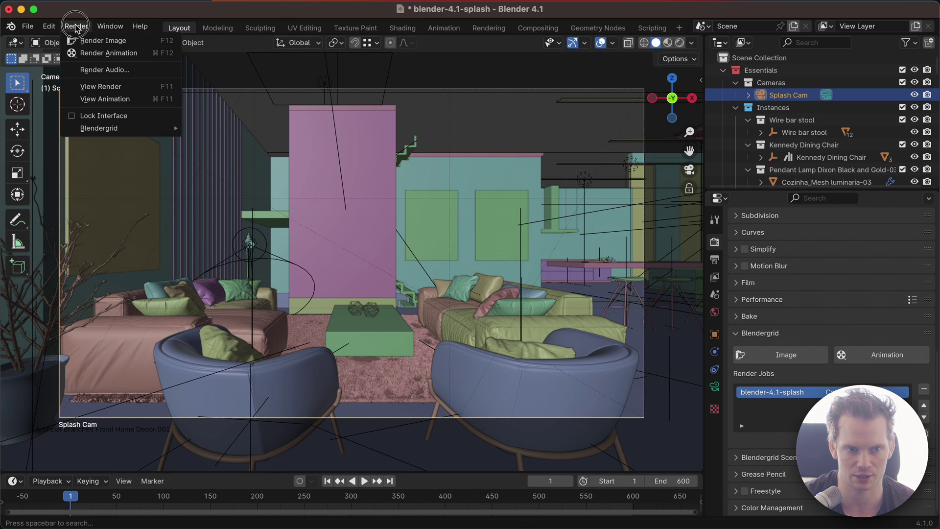
mouse_move(86, 133)
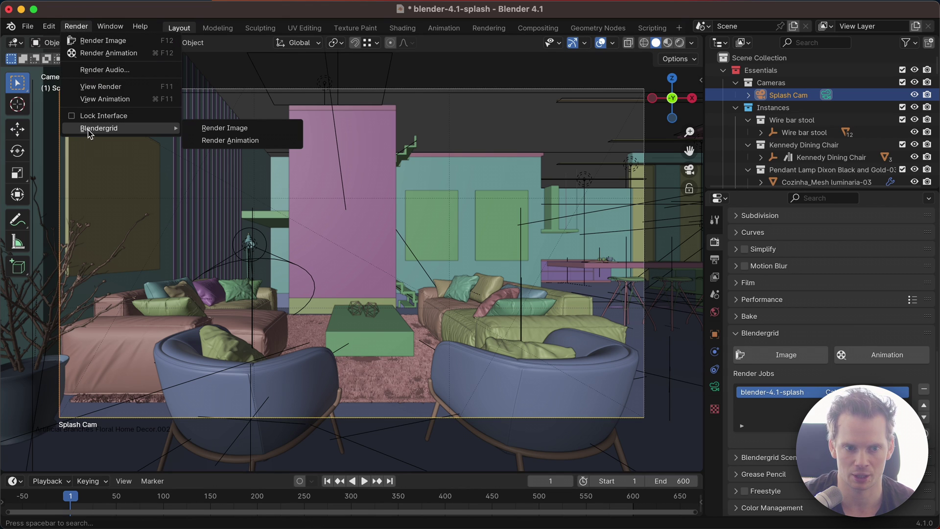
left_click(237, 128)
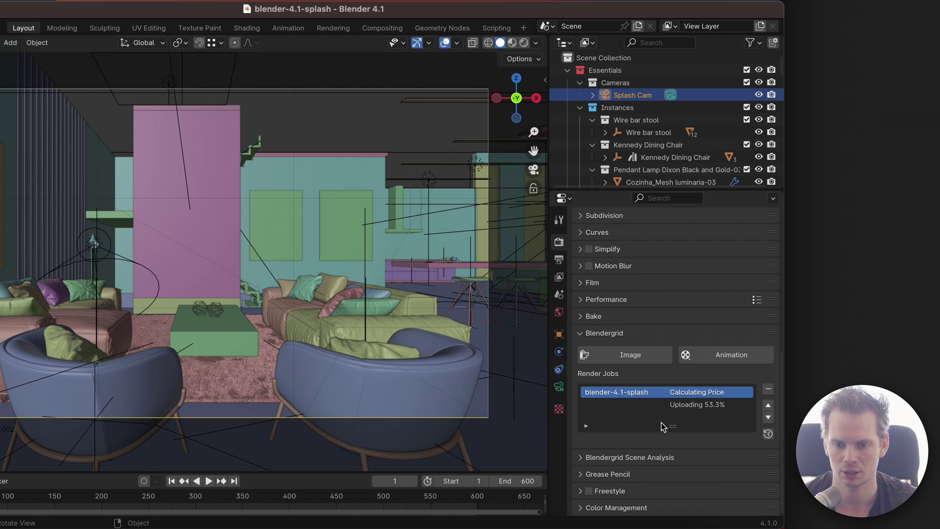
Step: Remove the duplicate blender-4.1-splash job and view it on Blendergrid's Projects page in Safari
left_click(663, 407)
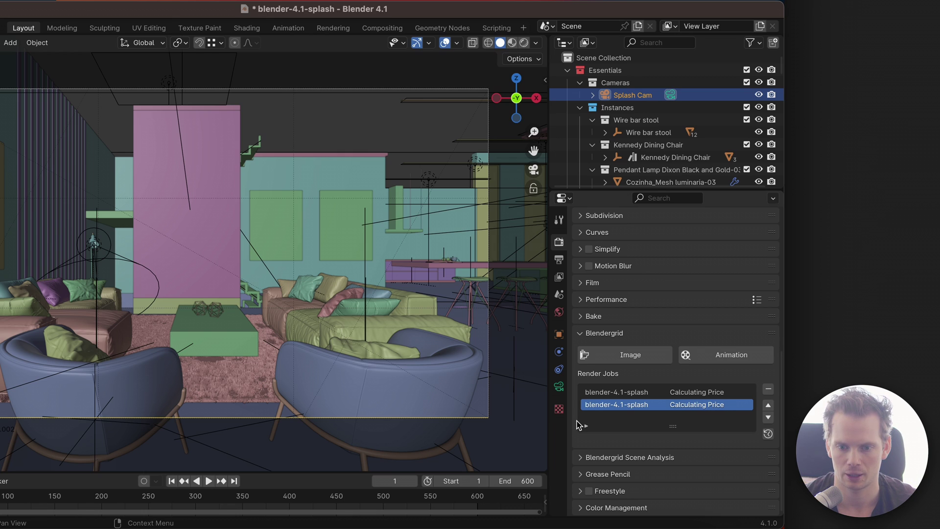
left_click(635, 394)
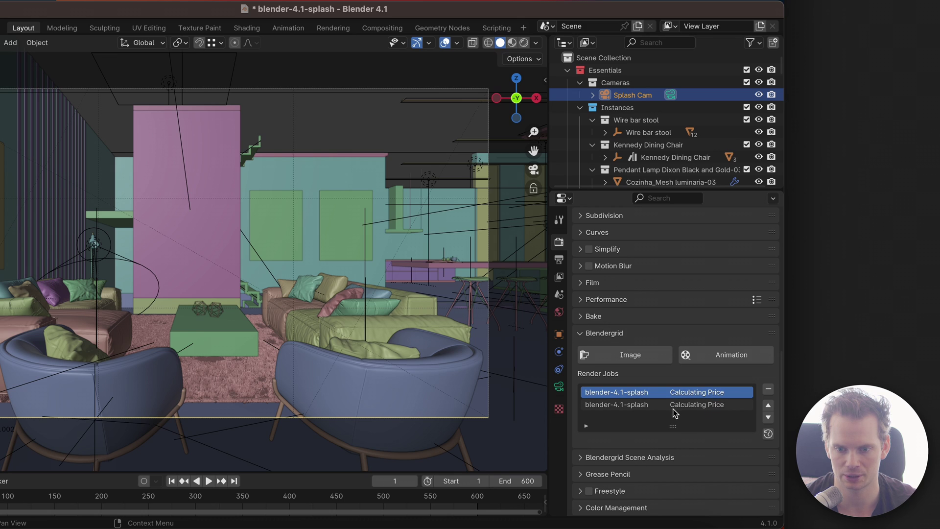
left_click(768, 392)
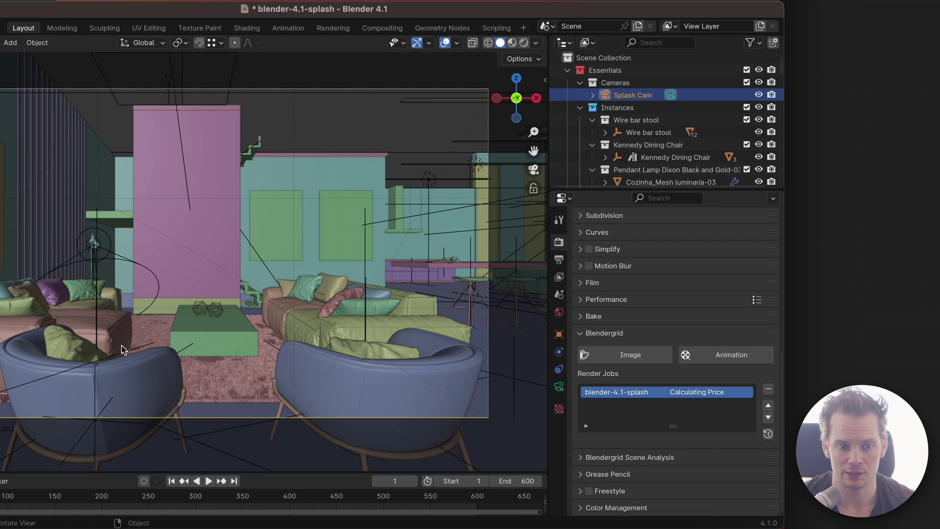
left_click(28, 523)
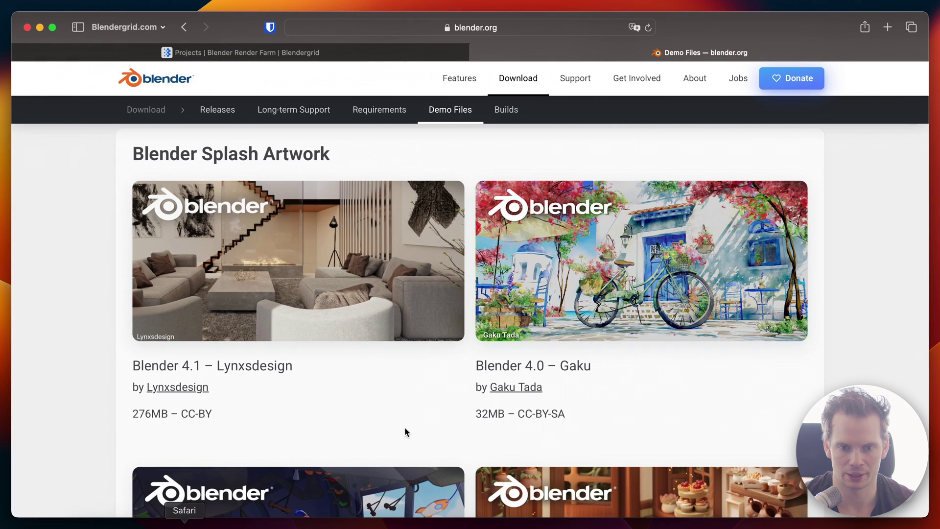
left_click(382, 53)
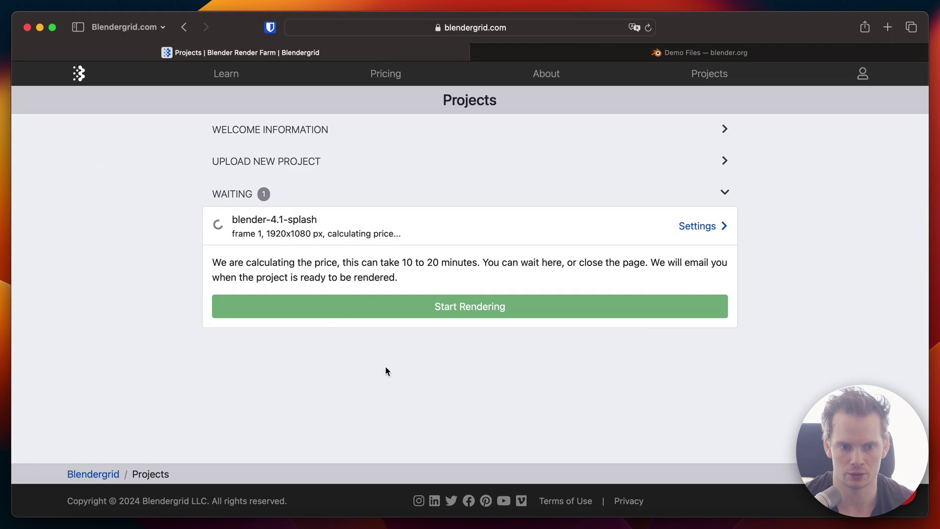
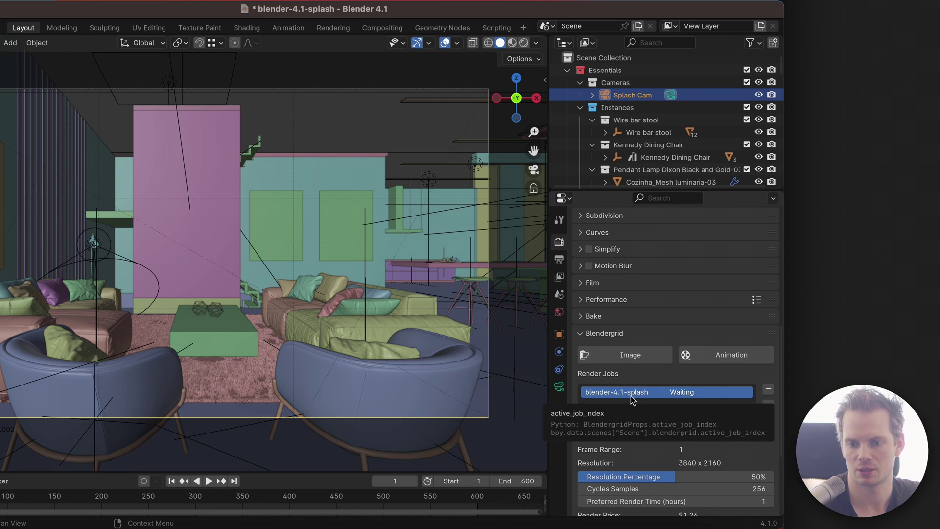
Step: Check the job's $1.26 render price and Auto Download, then view the waiting job on Blendergrid's Projects page
middle_click_drag(648, 440, 642, 318)
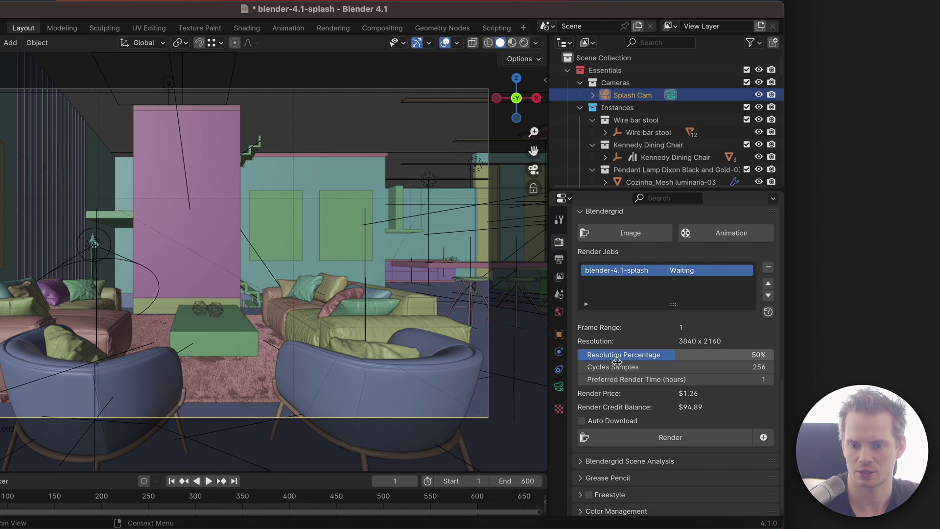
middle_click_drag(644, 328, 644, 377)
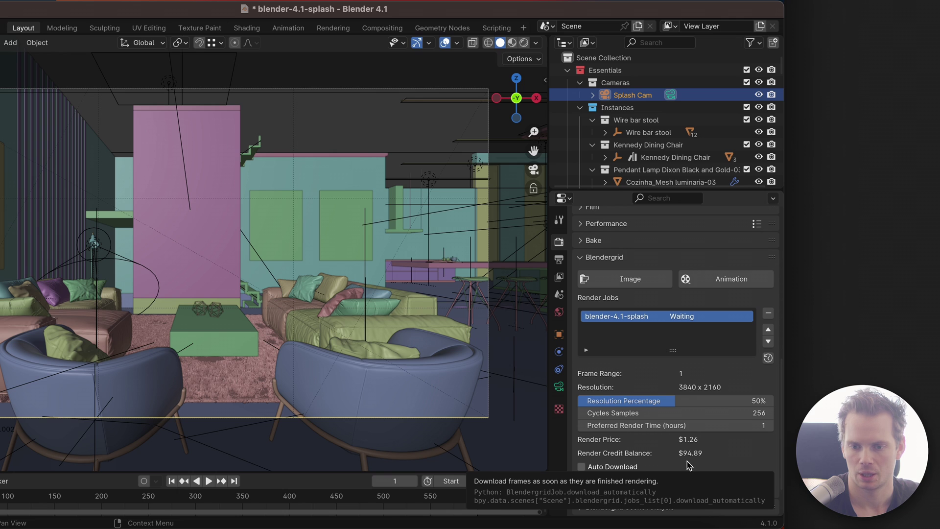
key("super+Tab")
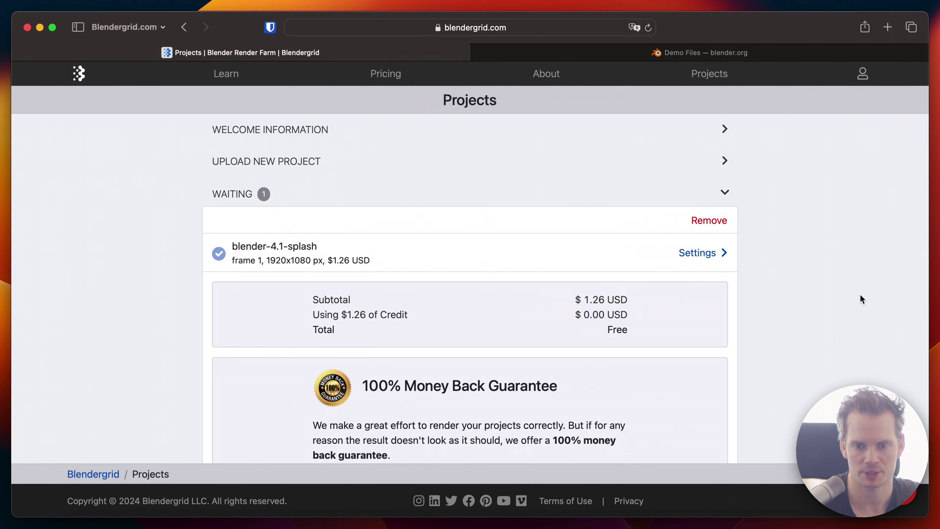
Step: View blender-4.1-splash's render settings (50% resolution, 256 Cycles samples) on Blendergrid, then return to Blender
left_click(482, 257)
scroll(680, 400, "down", 4)
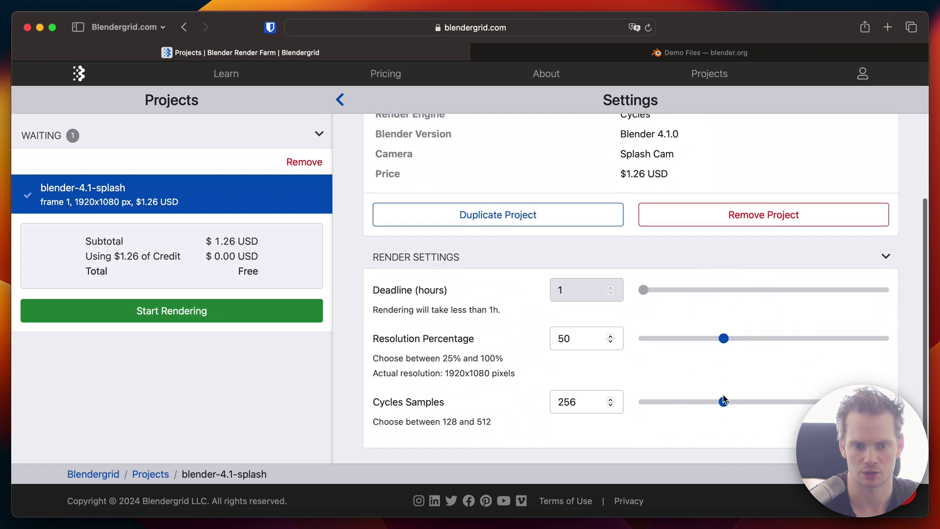
key("ctrl+Right")
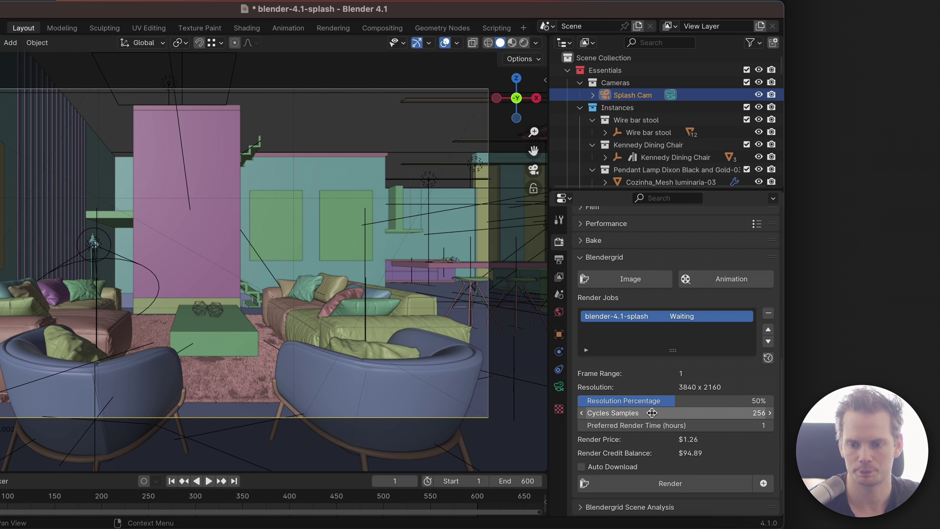
Step: Test a lower resolution's price, restore 50% at $1.26, and enable Auto Download
left_click_drag(675, 400, 642, 402)
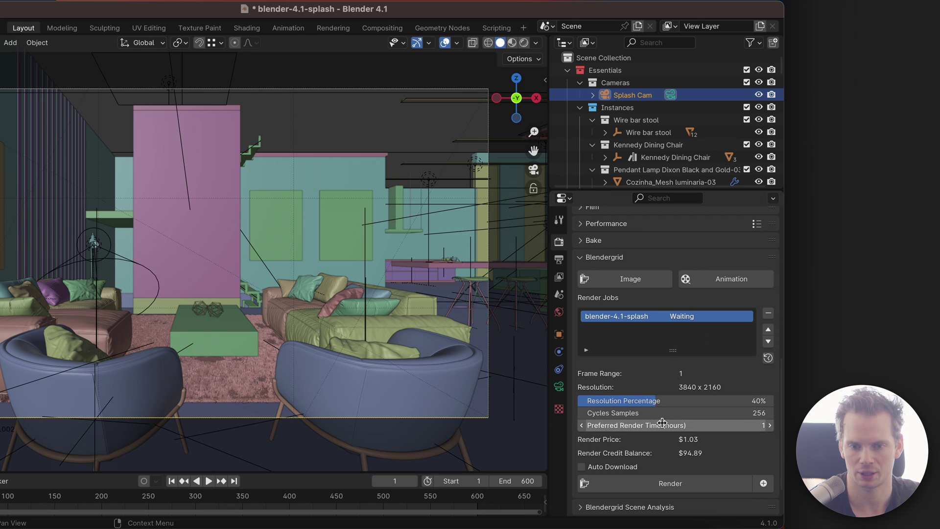
key("super+Tab")
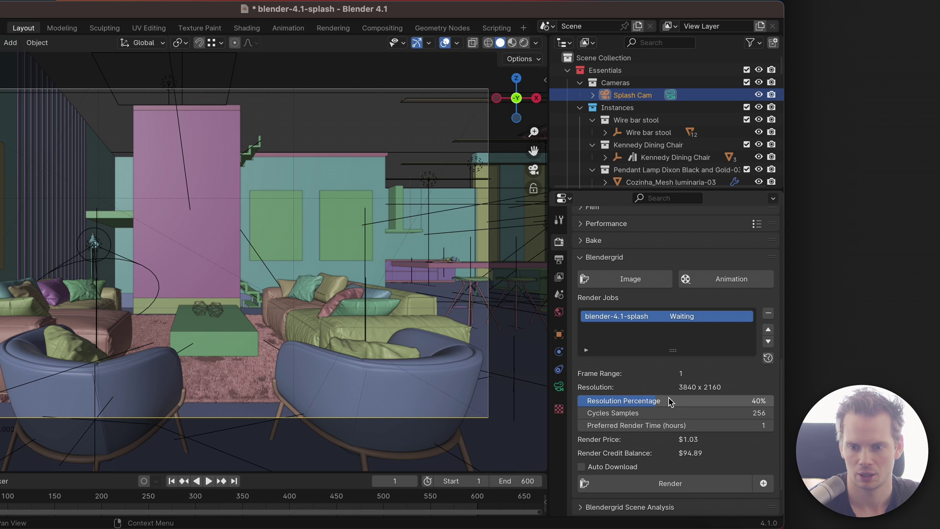
left_click_drag(671, 401, 684, 402)
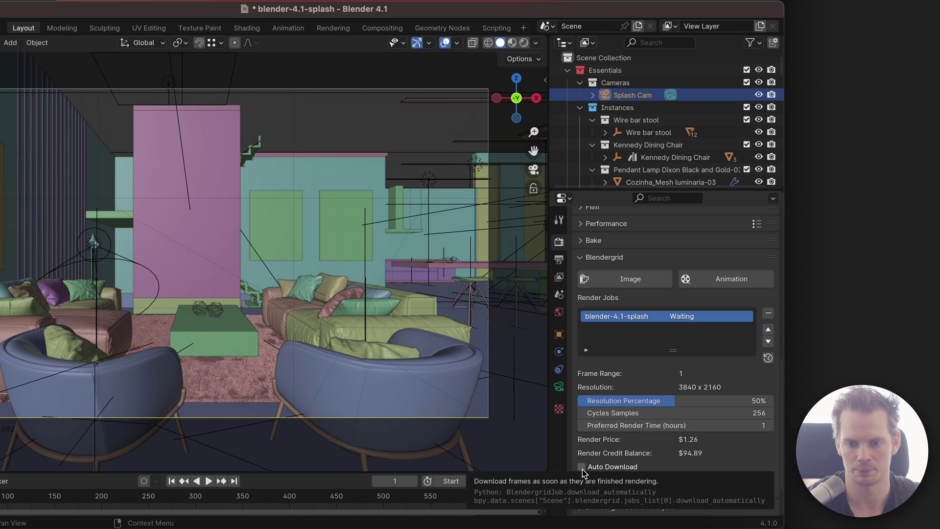
left_click(586, 468)
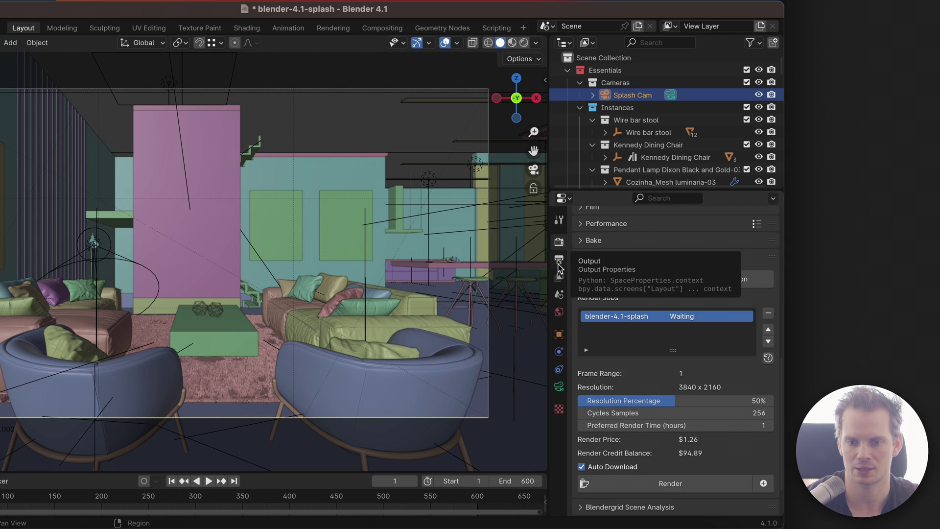
Step: Confirm frames save as TIFF to //frames/, then bring up the Blendergrid project page
left_click(559, 262)
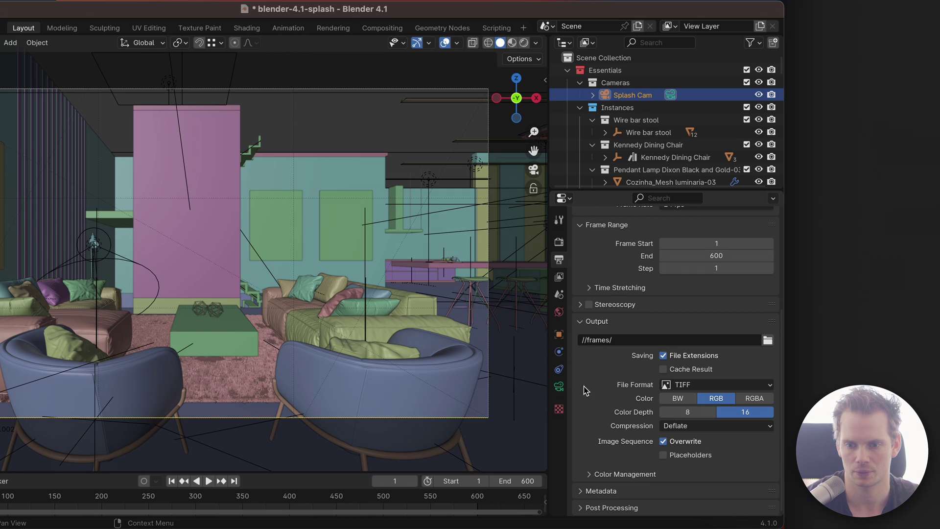
left_click(559, 240)
scroll(656, 343, "down", 6)
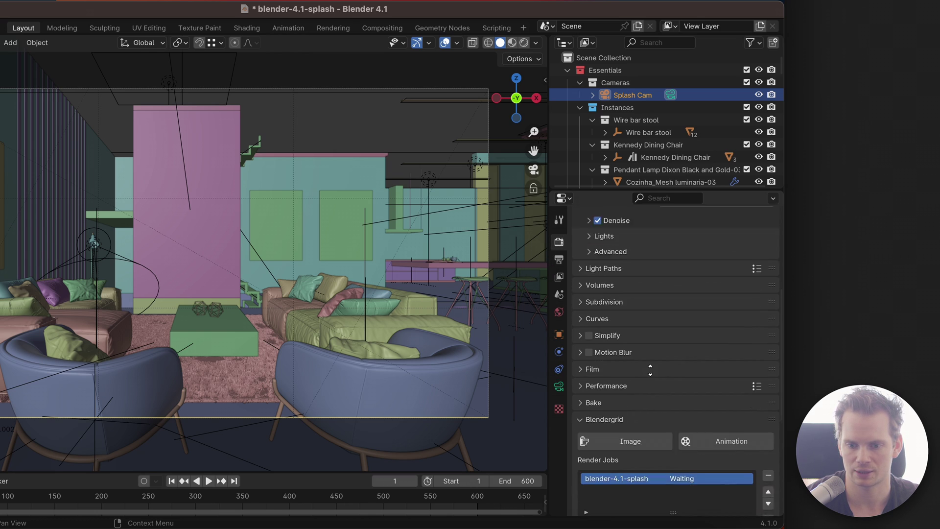
scroll(636, 465, "down", 3)
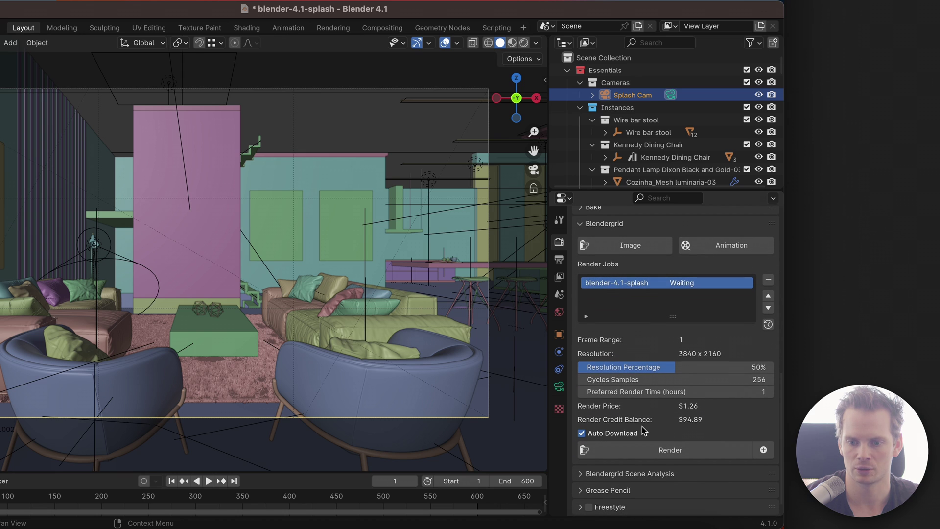
left_click(659, 281)
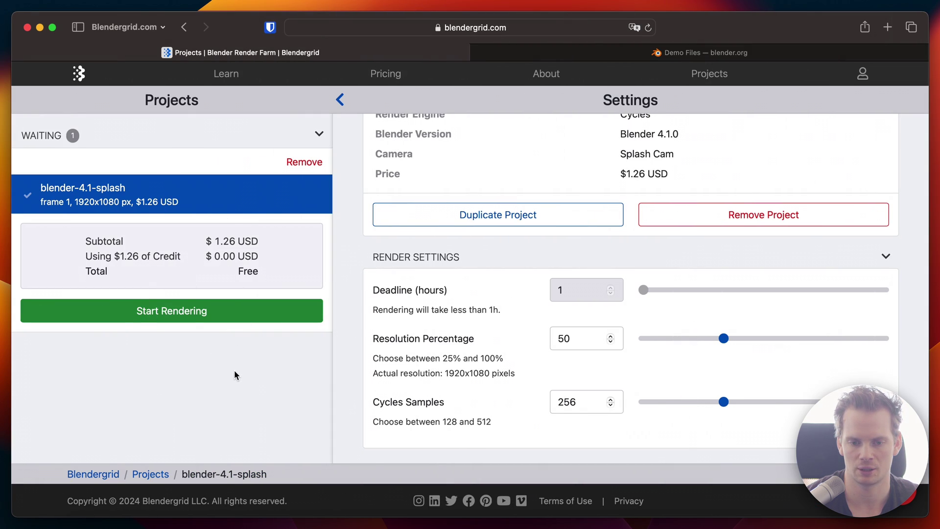
Step: Return to Blender with blender-4.1-splash still waiting at $1.26 and $94.89 credit remaining
left_click(195, 310)
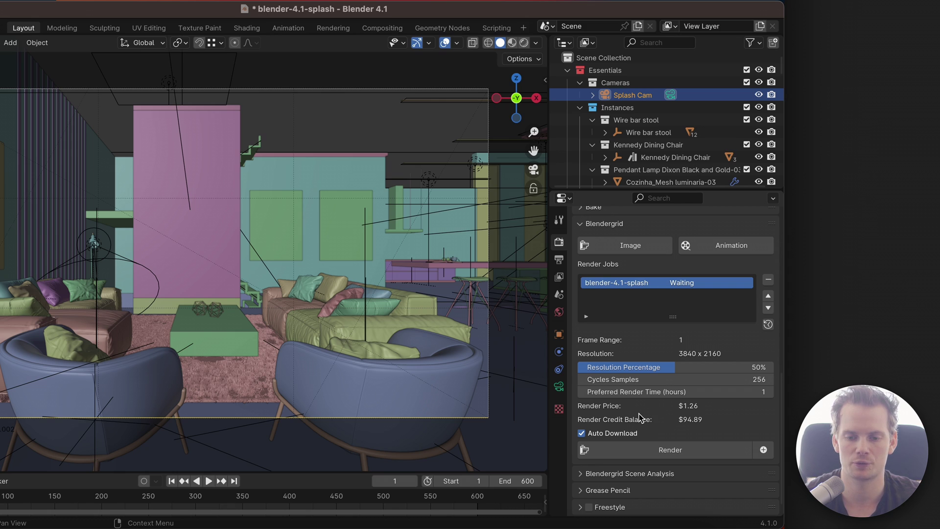
Step: Send blender-4.1-splash to Blendergrid for rendering and recheck the output folder while it reads Rendering 0.0%
left_click(663, 453)
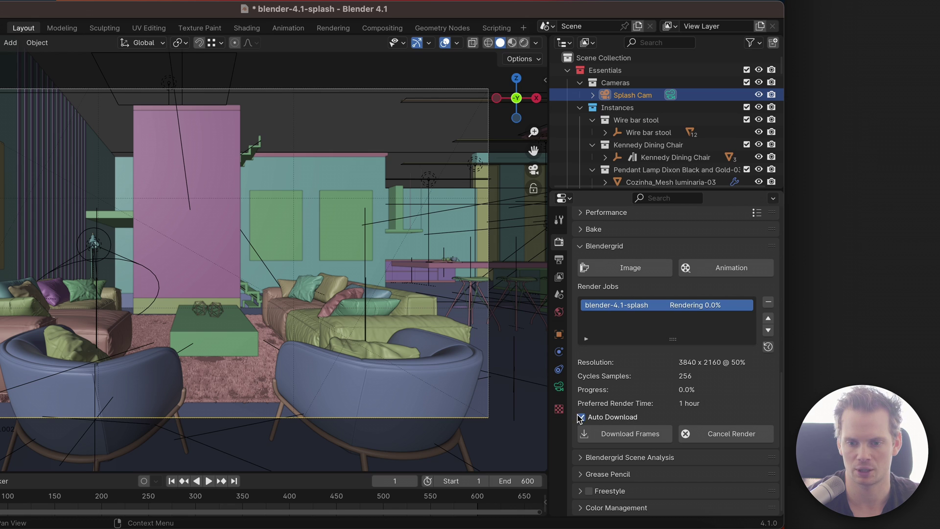
left_click(559, 260)
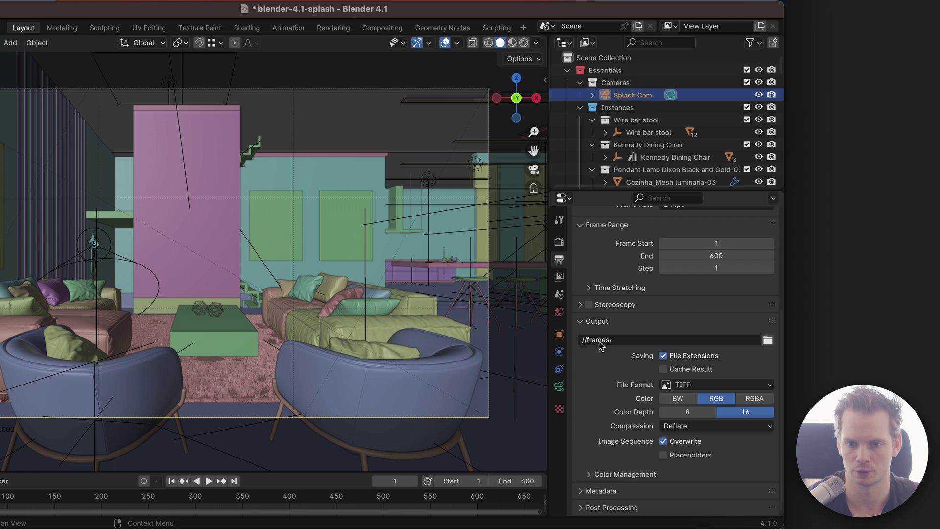
left_click(564, 243)
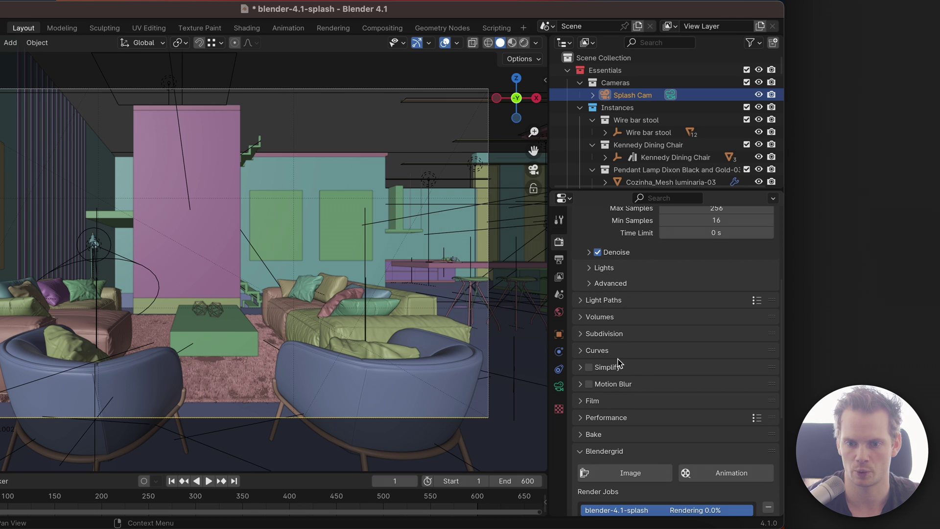
middle_click_drag(661, 450, 673, 266)
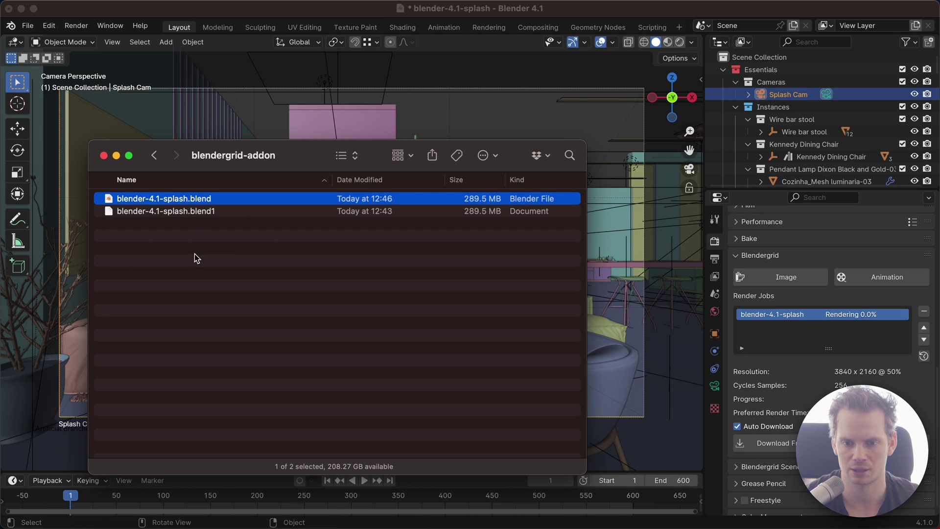
Step: Monitor the render to 100% while watching the blendergrid-addon folder until a frames folder appears
left_click(714, 259)
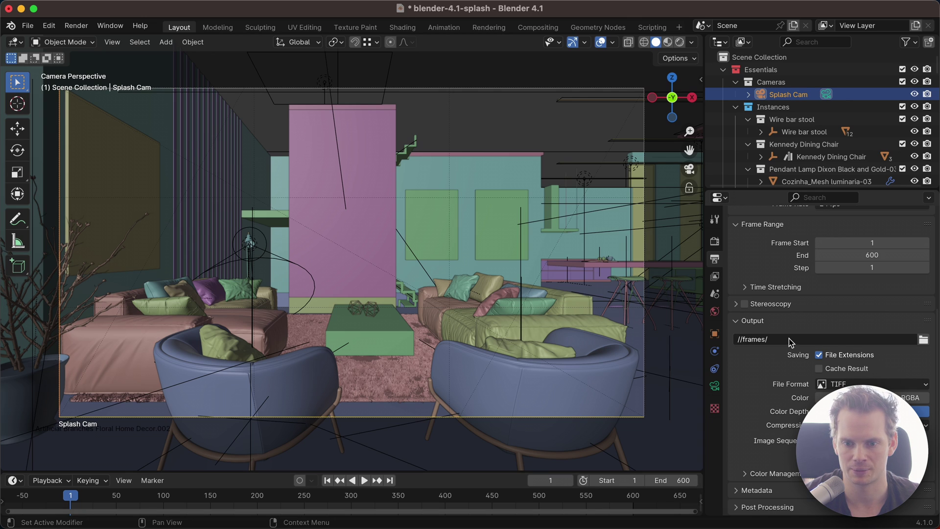
key("super+Tab")
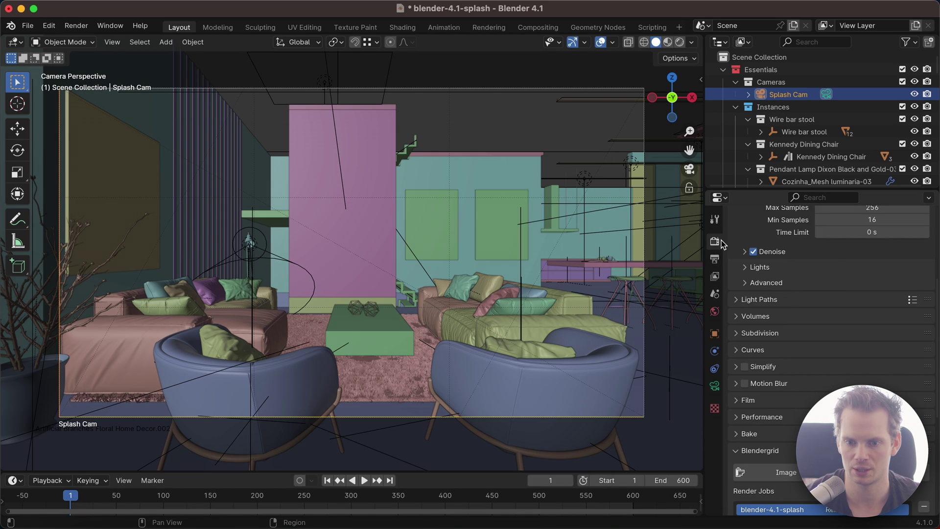
left_click(714, 241)
scroll(816, 303, "down", 5)
scroll(816, 302, "down", 4)
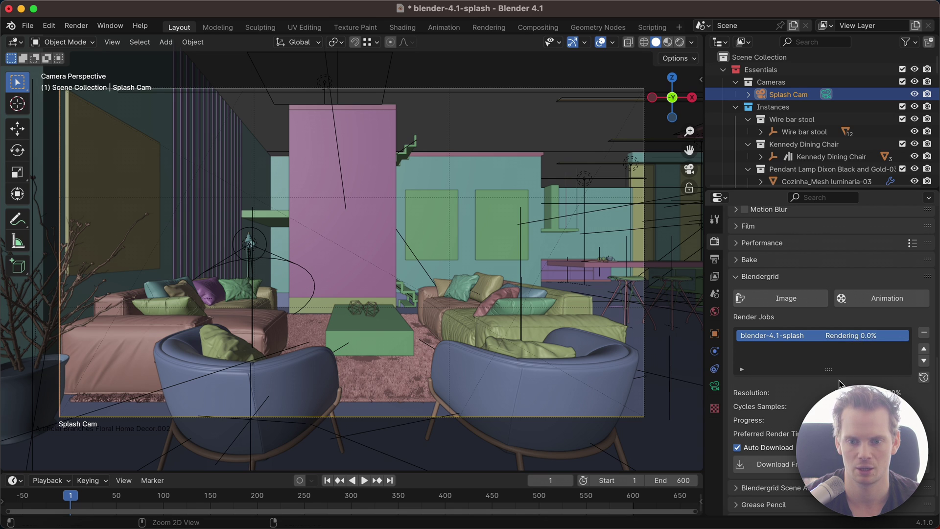
key("super+Tab")
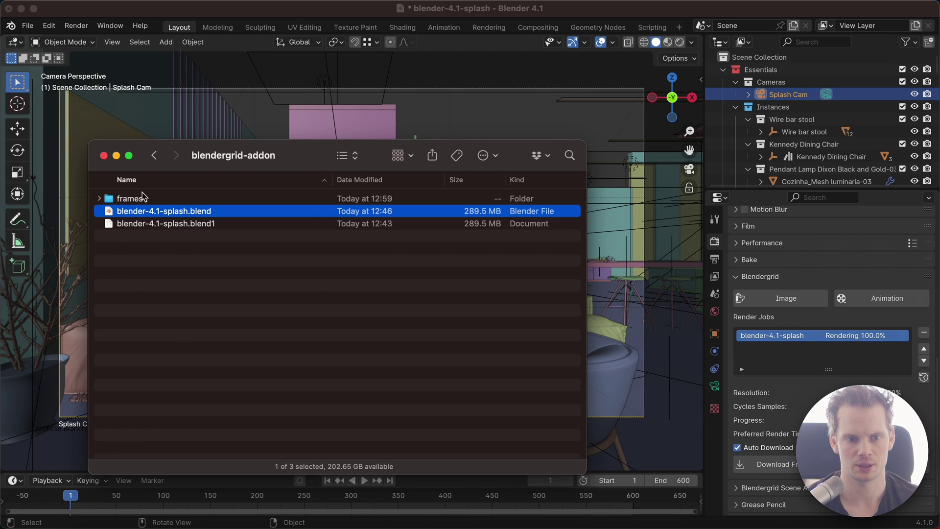
Step: Expand the frames folder, Quick Look frame-0001.tif, then return to Blender
left_click(125, 198)
left_click(99, 198)
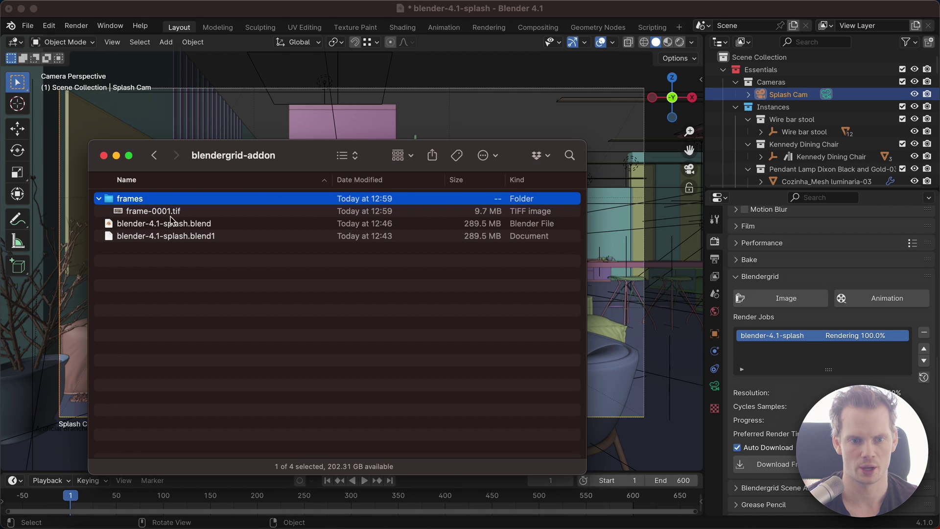
left_click(189, 211)
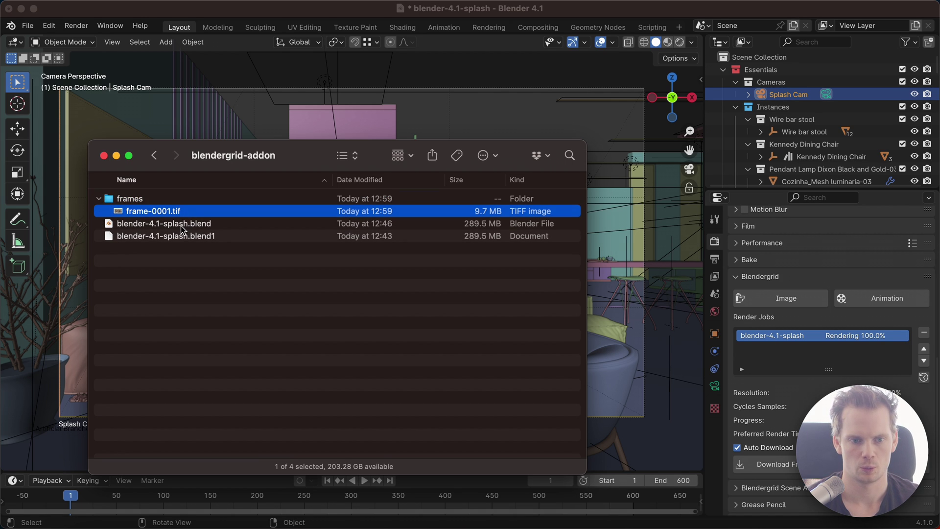
key("space")
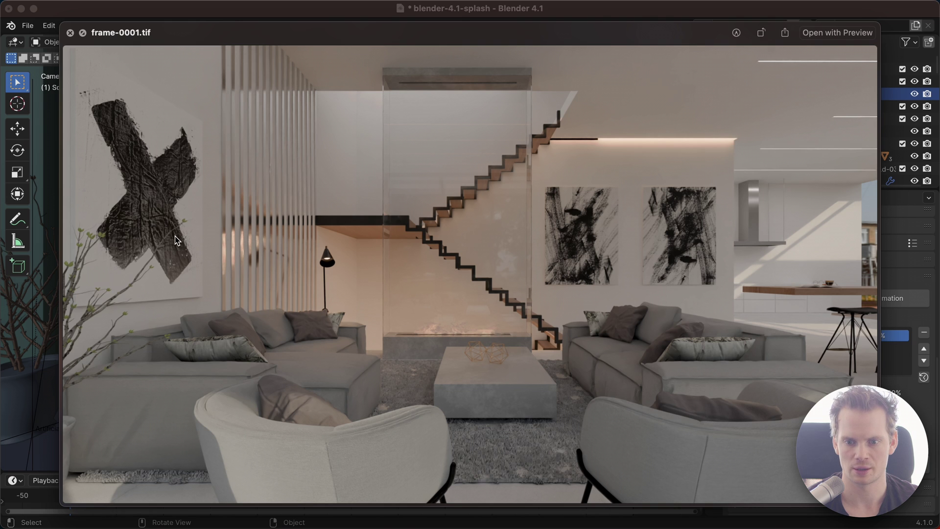
key("space")
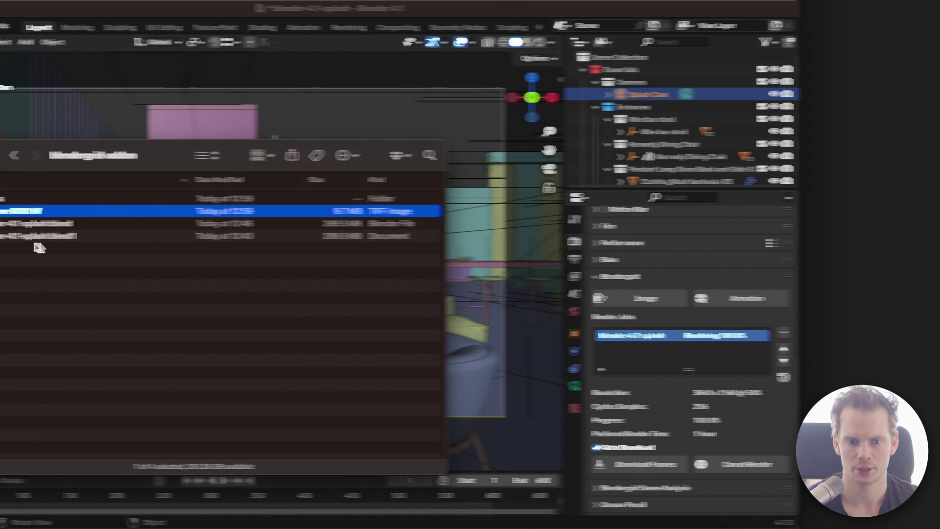
left_click(703, 341)
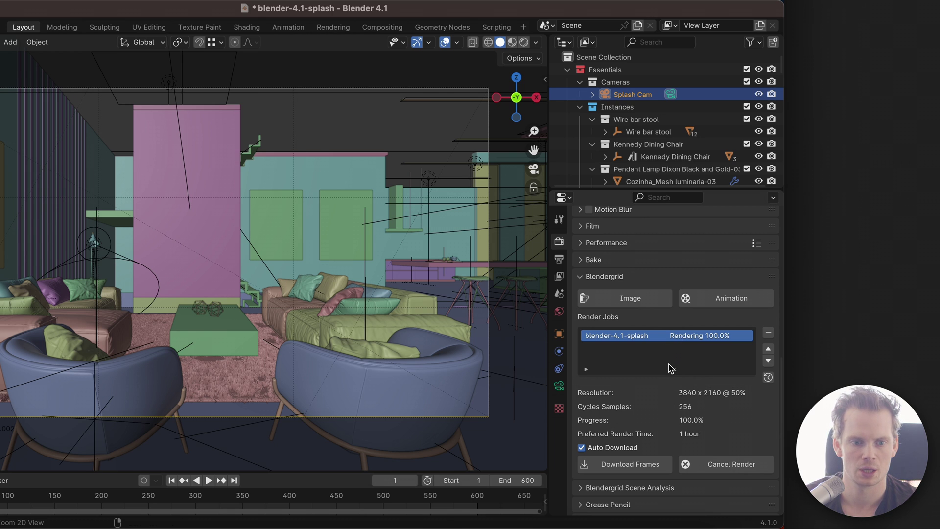
Step: On the Blendergrid project page, view the rendered frame-0001.tif image and close it
key("super+Tab")
key("super+Tab")
key("super+Tab")
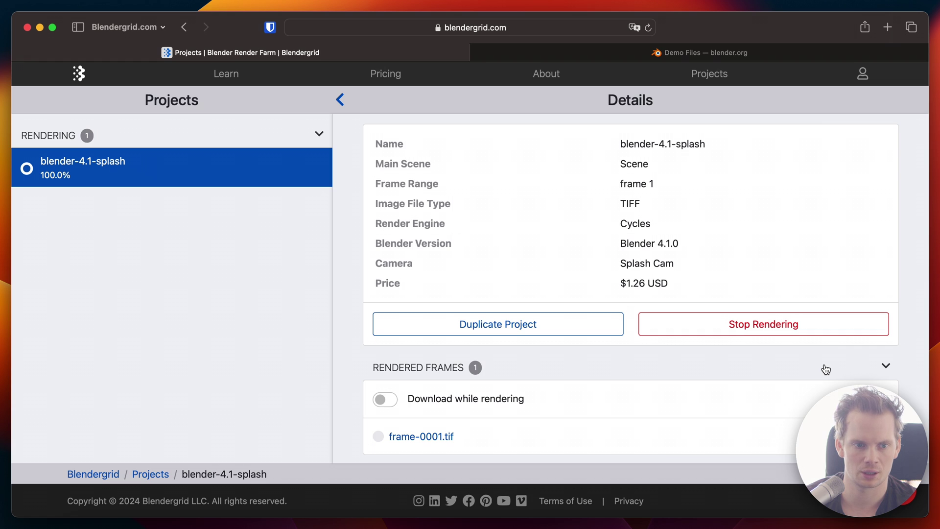
left_click(428, 437)
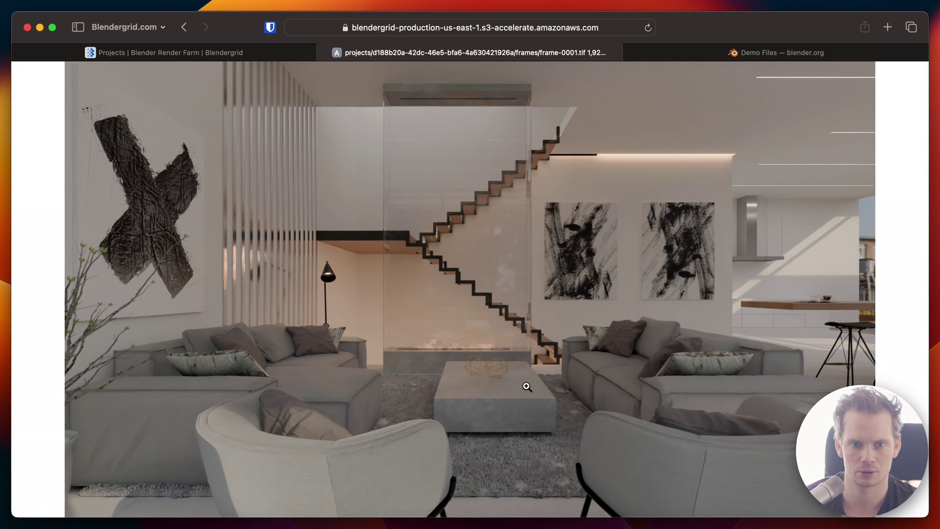
left_click(324, 53)
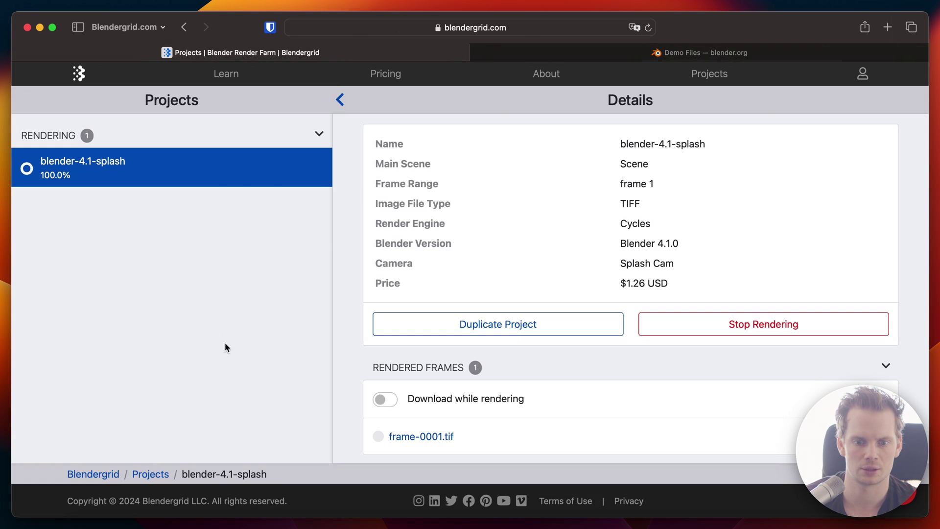